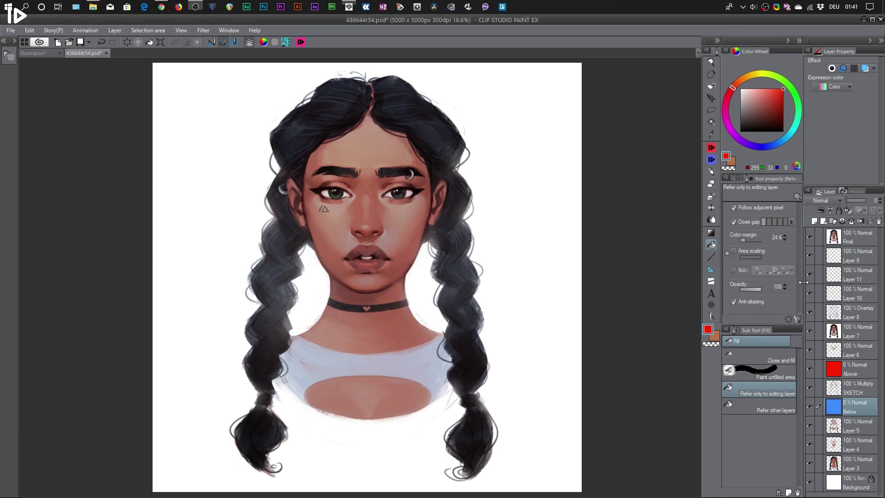
- Widen the layer list and show only the SKETCH layer together with the white Background layer
left_click_drag(808, 287, 784, 284)
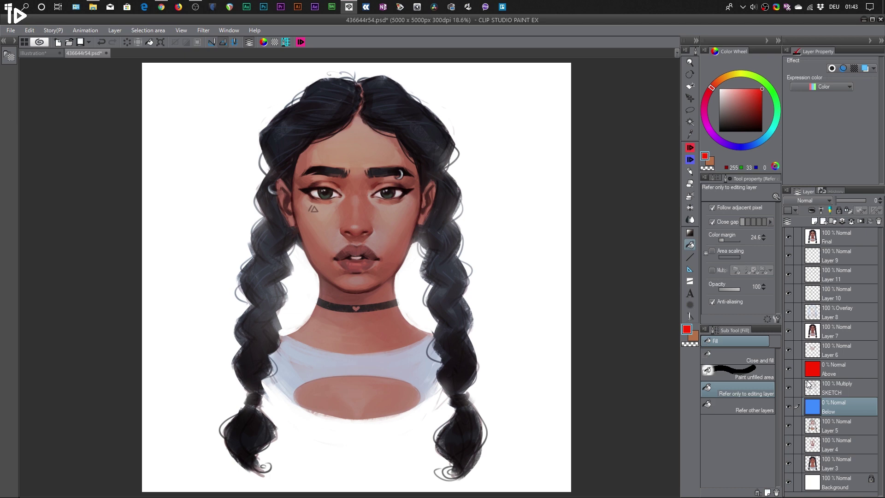
left_click(789, 388, "alt")
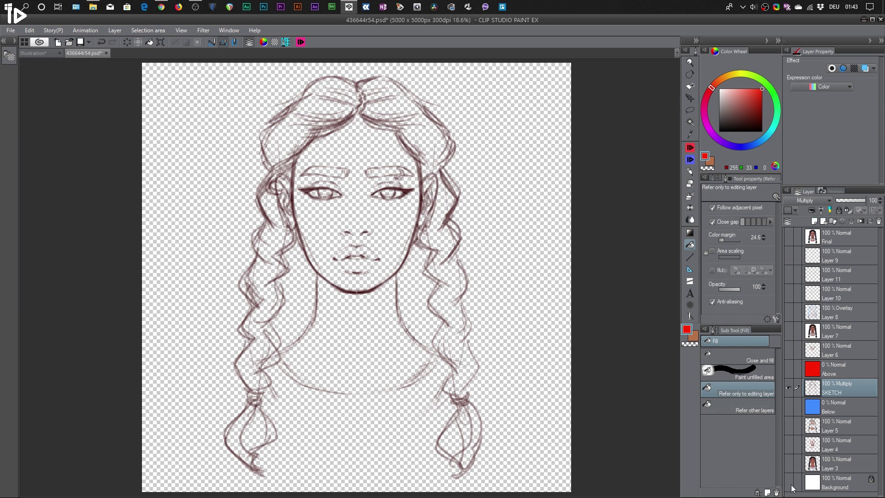
left_click(789, 484)
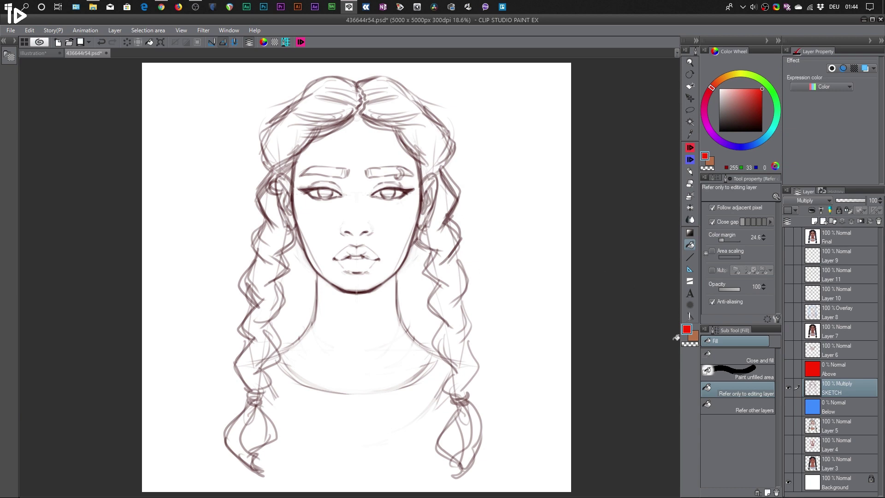
- Preview the Layer 3 colours under the sketch, selecting the red Above and blue Below layers in turn, and hide Layer 3 again
left_click(788, 463)
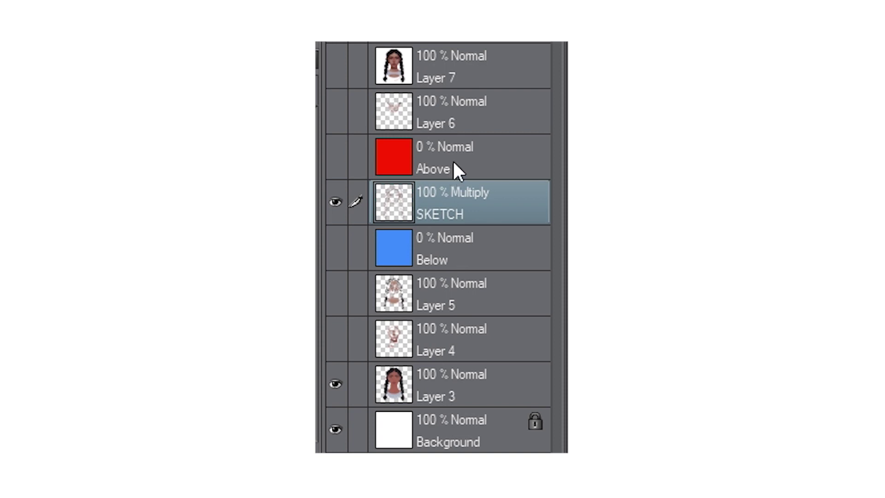
left_click(471, 164)
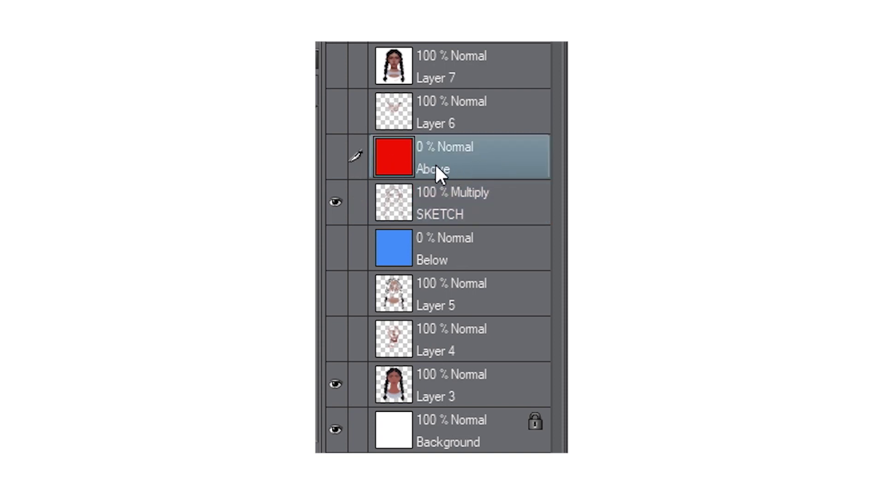
left_click(474, 254)
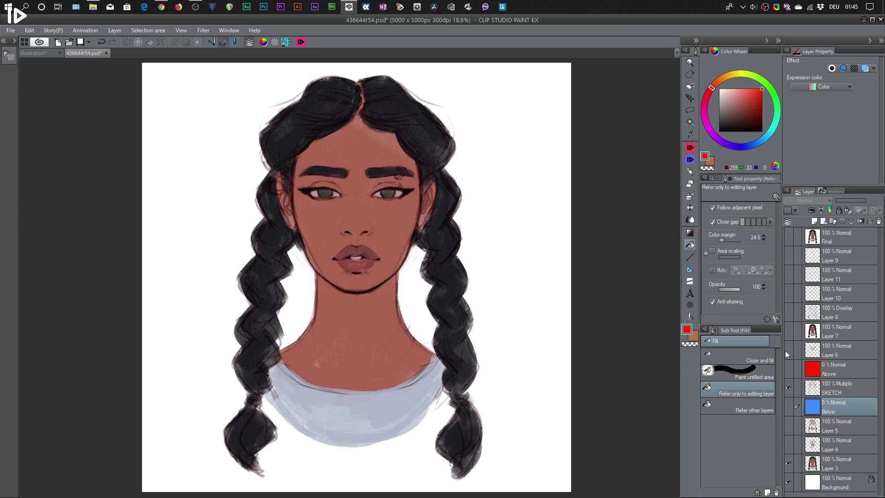
left_click(788, 463)
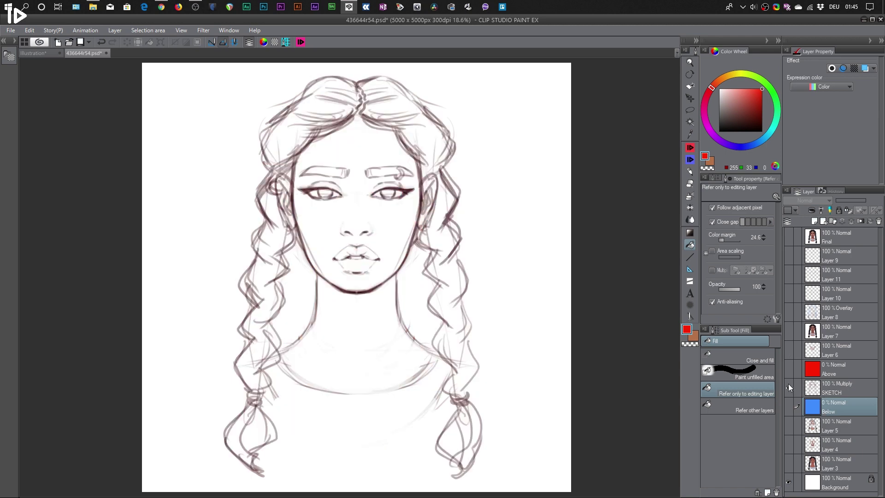
- Add a new layer directly above SKETCH and choose the Hotline paint brush
left_click(813, 393)
left_click(815, 222)
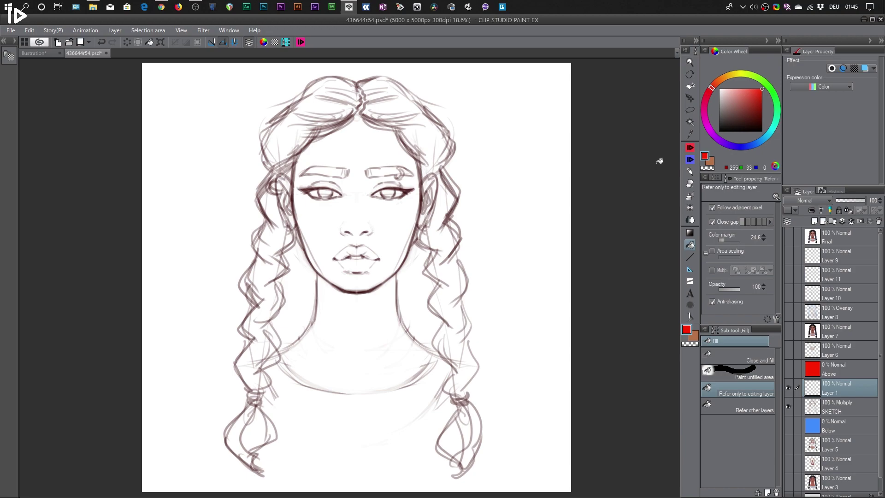
key("p")
left_click(742, 341)
- Brush skin colour RGB 189, 129, 104 over the sketched face, building up overlapping darker patches around one eye
mouse_move(322, 198)
left_mouse_down()
mouse_move(332, 207)
mouse_move(338, 153)
left_mouse_up()
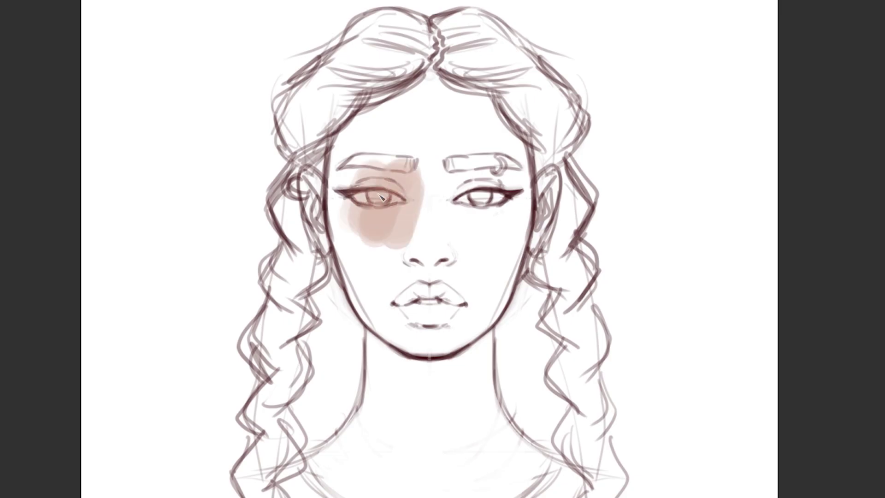
mouse_move(397, 130)
left_mouse_down()
mouse_move(351, 147)
mouse_move(420, 152)
mouse_move(449, 184)
mouse_move(518, 218)
mouse_move(485, 175)
mouse_move(499, 149)
mouse_move(463, 272)
mouse_move(422, 317)
mouse_move(356, 253)
left_mouse_up()
mouse_move(365, 292)
left_mouse_down()
mouse_move(400, 315)
mouse_move(489, 295)
mouse_move(452, 239)
mouse_move(364, 161)
mouse_move(318, 170)
mouse_move(465, 240)
left_mouse_up()
scroll(465, 241, "up", 6)
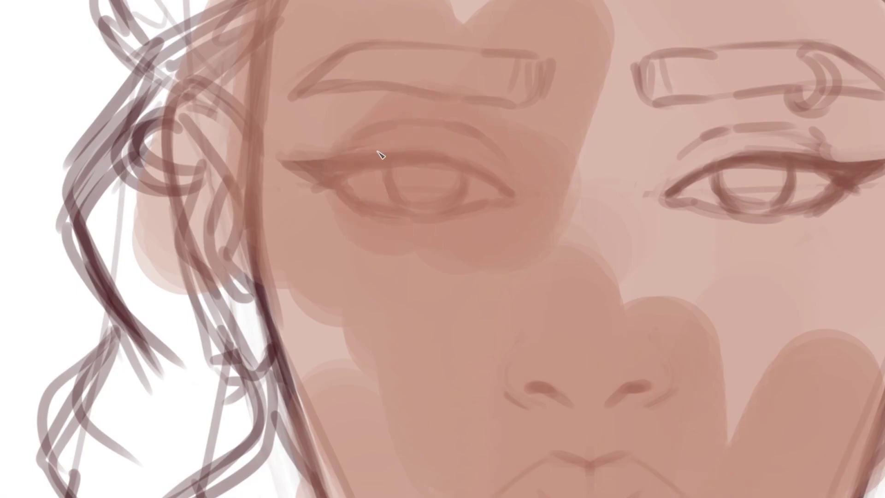
left_click_drag(370, 183, 479, 126)
scroll(563, 211, "down", 6)
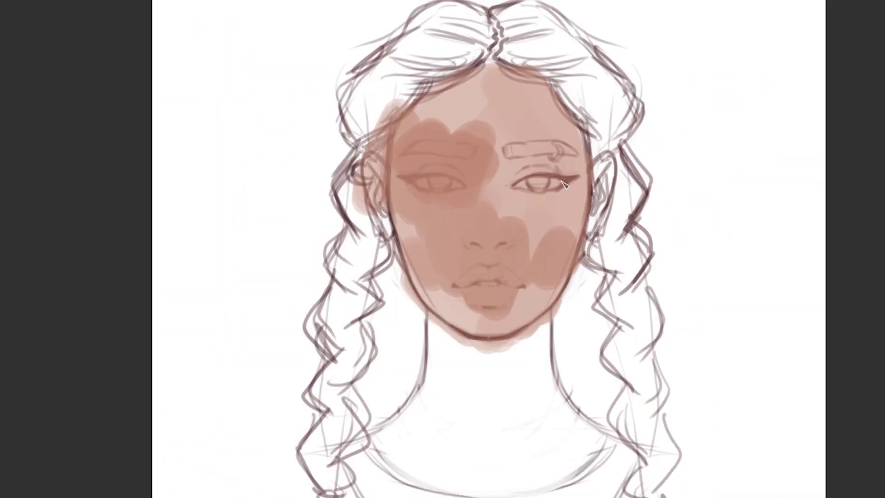
- Clear the skin paint from the layer above the sketch and undo the clearing
key("Delete")
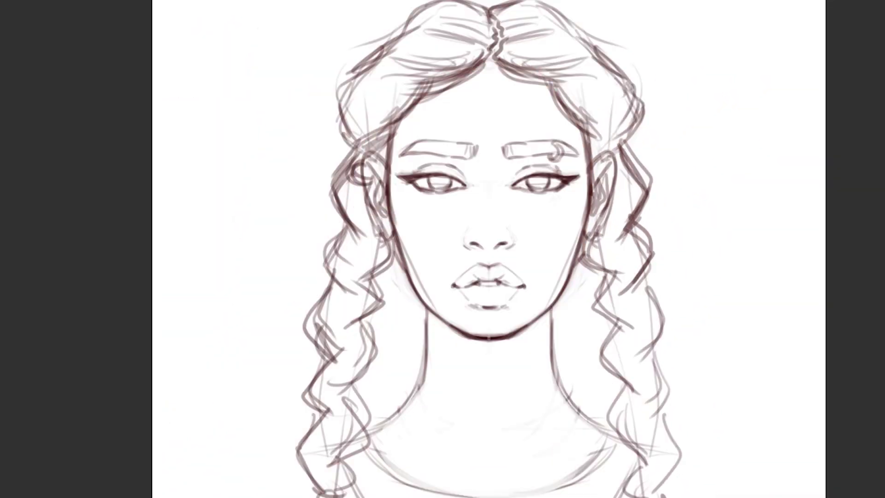
left_click_drag(761, 294, 734, 272)
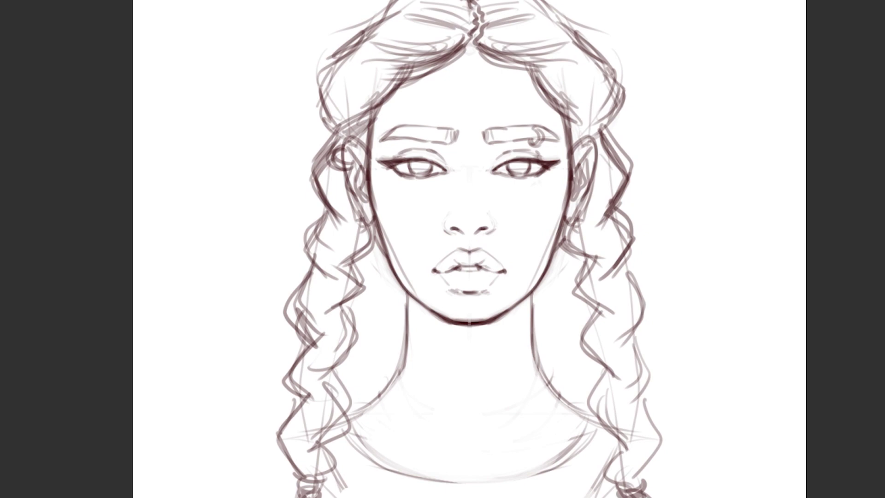
key("ctrl+z")
scroll(440, 184, "down", 2)
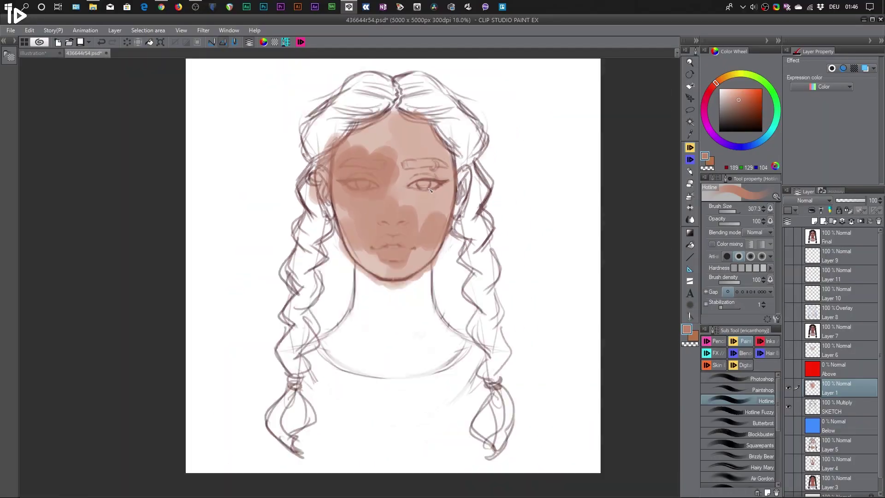
- Hide the skin paint layer above the sketch and delete it
left_click(789, 389)
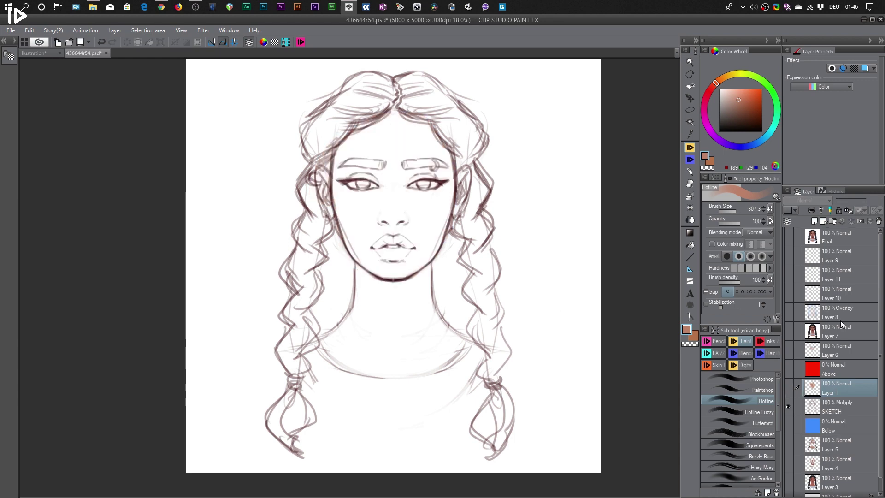
left_click(878, 222)
left_click_drag(561, 251, 546, 240)
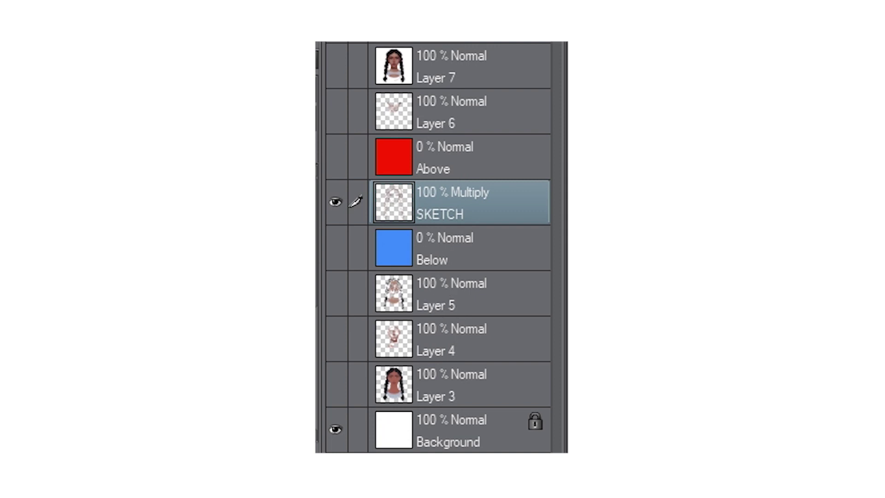
- Add a new layer beneath the Below layer and paint the whole face and one ear with the brown skin colour
key("ctrl+shift+n")
left_click_drag(460, 207, 458, 318)
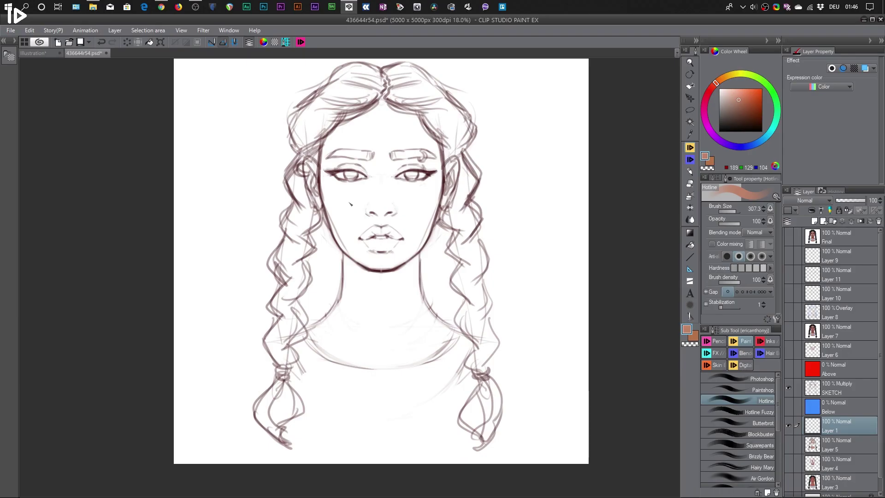
mouse_move(344, 203)
left_mouse_down()
mouse_move(378, 159)
mouse_move(328, 143)
mouse_move(367, 110)
mouse_move(396, 122)
mouse_move(410, 142)
mouse_move(411, 203)
mouse_move(454, 189)
mouse_move(413, 106)
mouse_move(336, 207)
mouse_move(366, 261)
mouse_move(417, 244)
left_mouse_up()
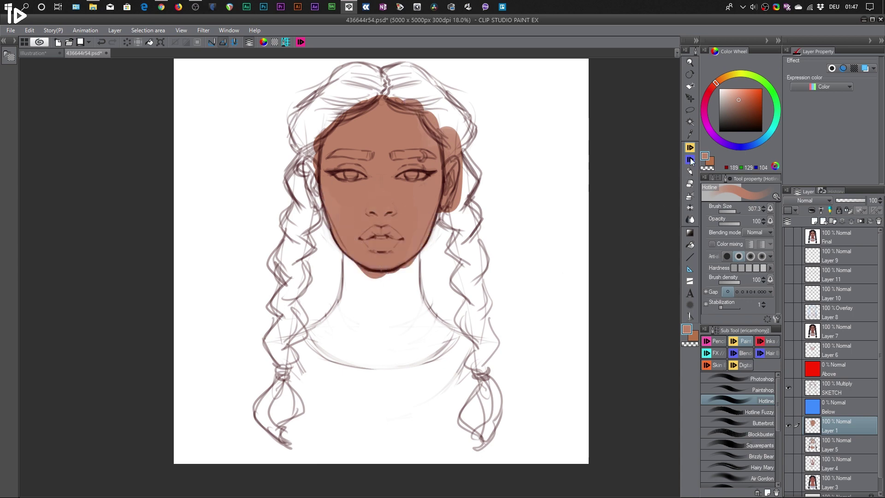
- Pick purple RGB 176, 89, 230 and paint it over the forehead, hairline and one eye on the same layer
left_click(721, 140)
left_click_drag(742, 109, 745, 93)
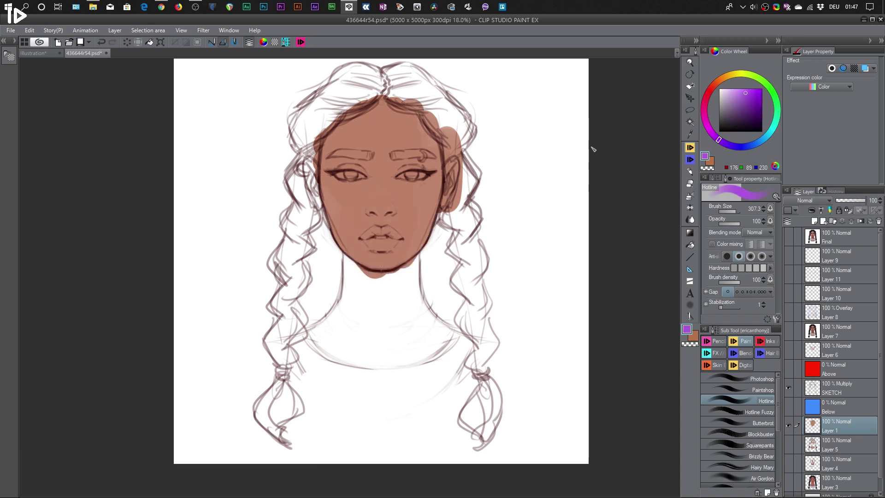
mouse_move(398, 176)
left_mouse_down()
mouse_move(428, 148)
mouse_move(427, 181)
mouse_move(438, 179)
mouse_move(421, 129)
mouse_move(400, 123)
mouse_move(329, 144)
mouse_move(360, 128)
mouse_move(337, 122)
mouse_move(344, 118)
mouse_move(328, 145)
left_mouse_up()
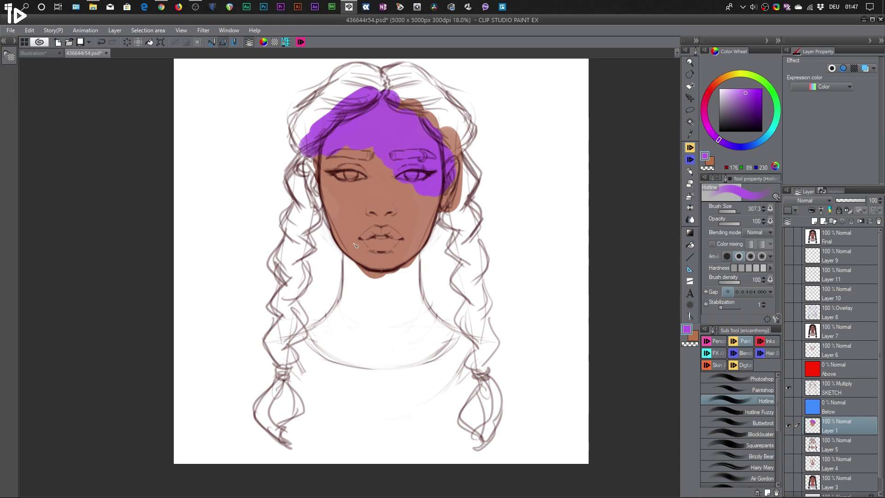
- Restore the brown skin colour on the face and delete the test paint layer beneath the sketch
key("ctrl+z")
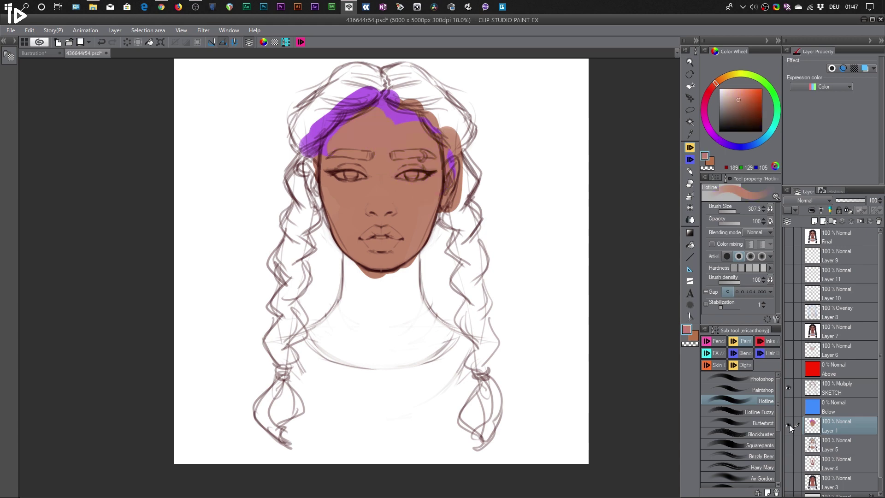
left_click(878, 221)
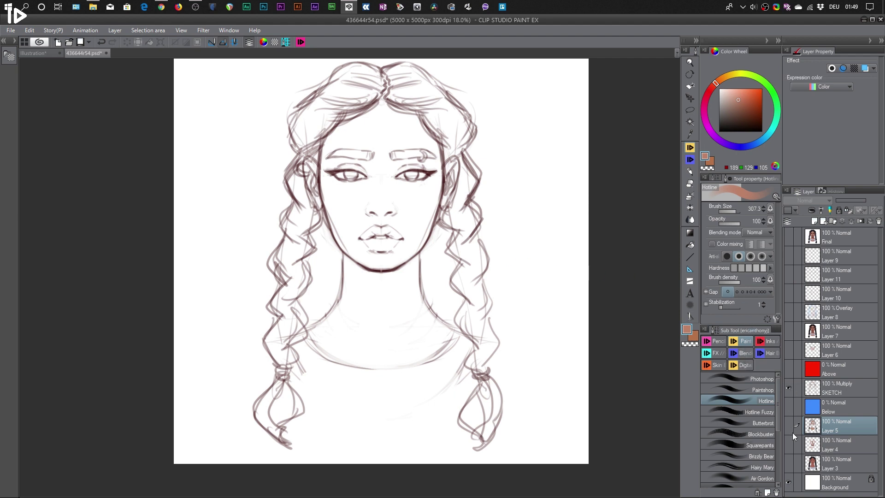
- Show the flat colours and shading by making Layer 3, Layer 4, Layer 5 and Layer 6 visible
left_click(788, 463)
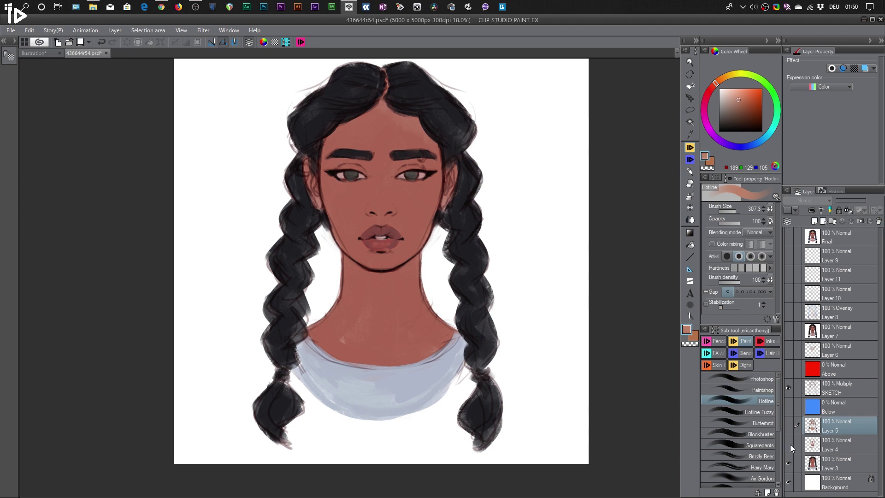
left_click(789, 444)
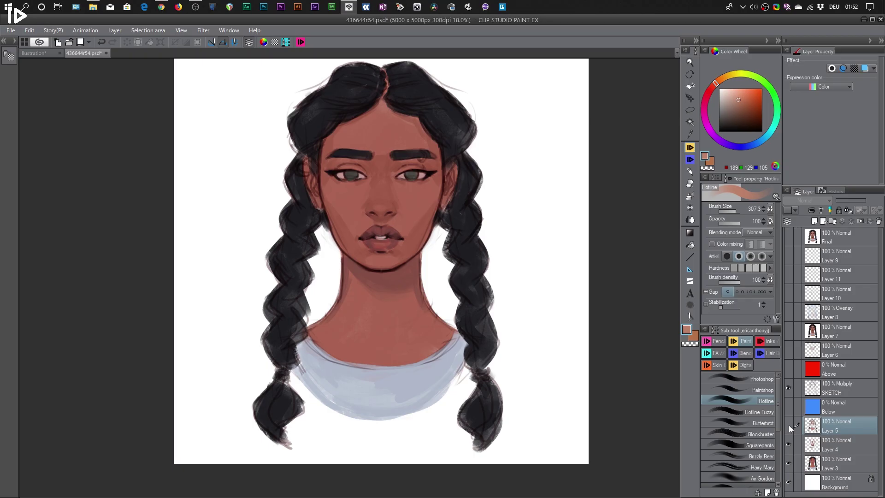
left_click(338, 293)
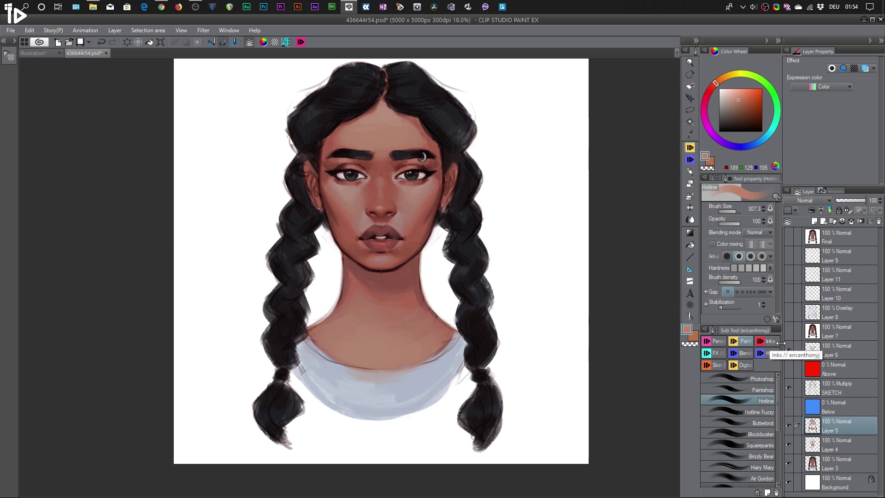
- Toggle Layer 6 off and on several times to compare the portrait with and without its details, leaving it shown
left_click(789, 350)
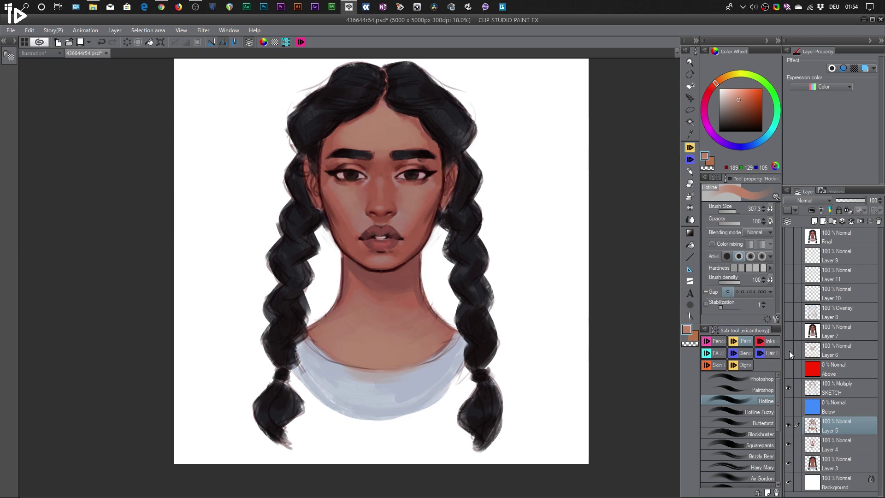
left_click(789, 350)
left_click(789, 350)
left_click(788, 350)
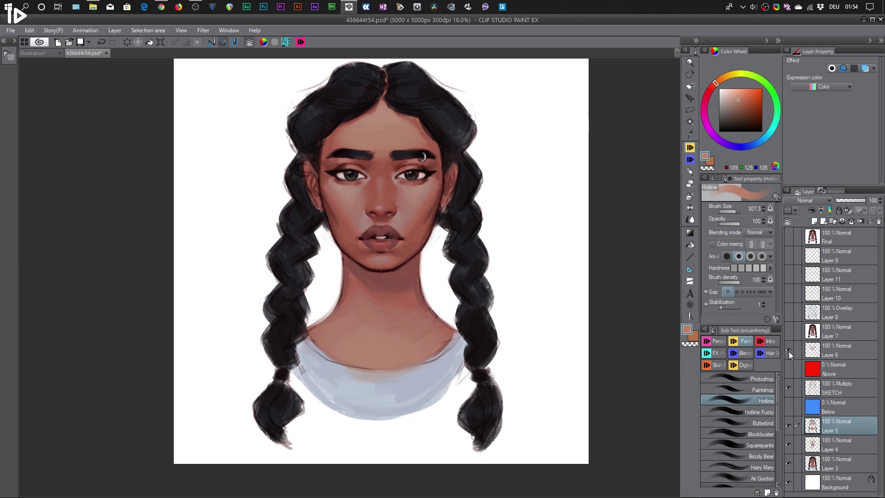
left_click(789, 351)
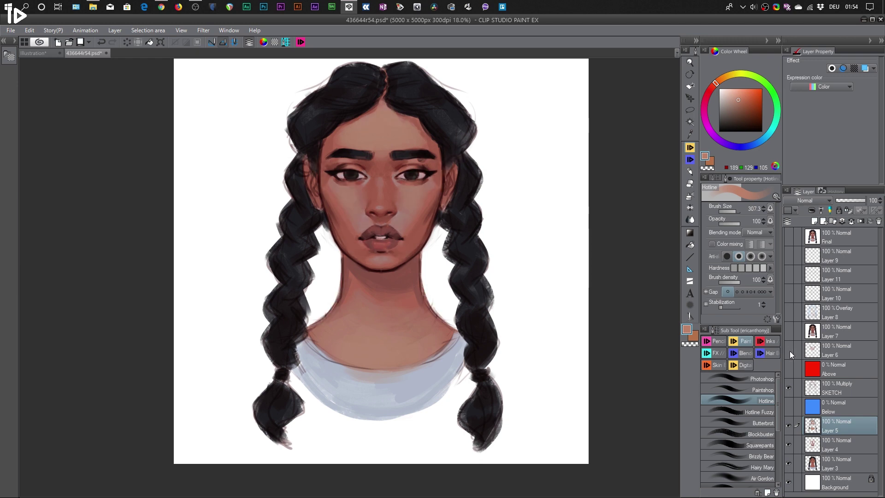
left_click(788, 350)
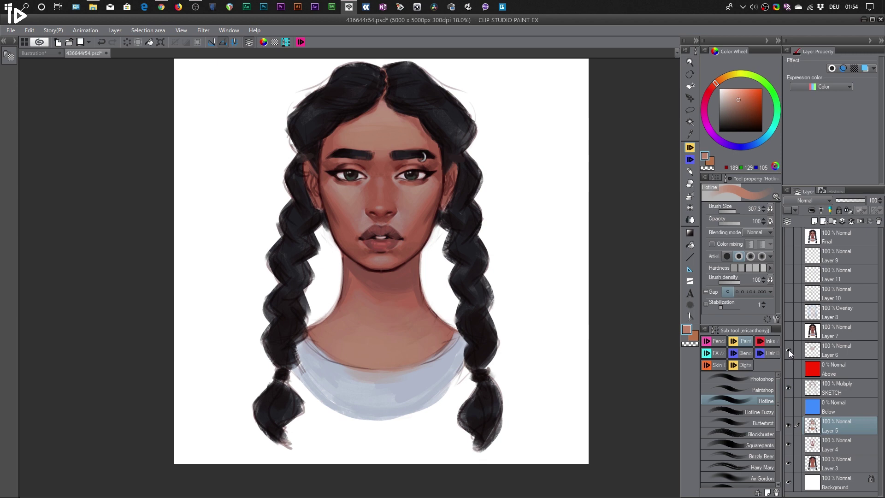
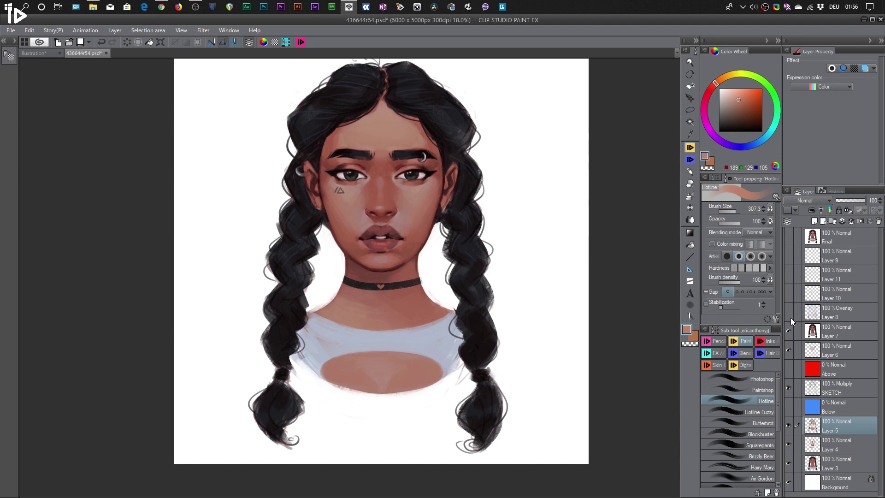
- Show the Overlay Layer 8, toggling it to compare the portrait with and without the colour effect
left_click(789, 313)
left_click(789, 314)
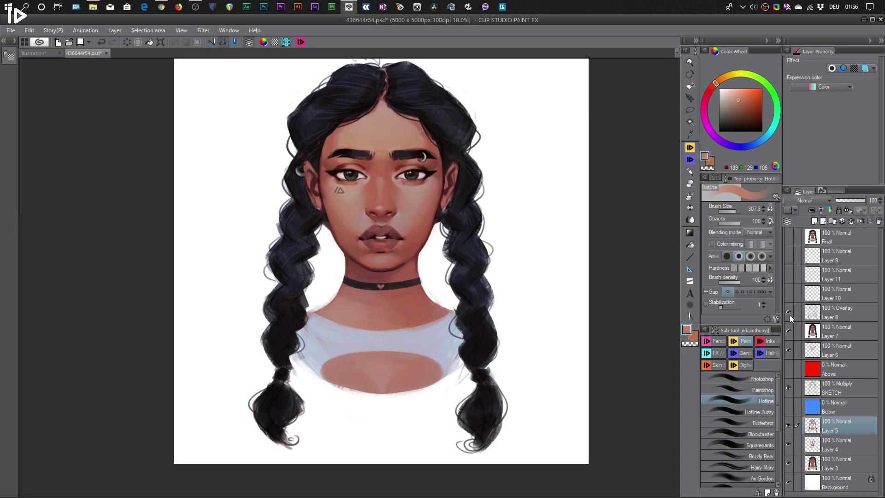
left_click(788, 313)
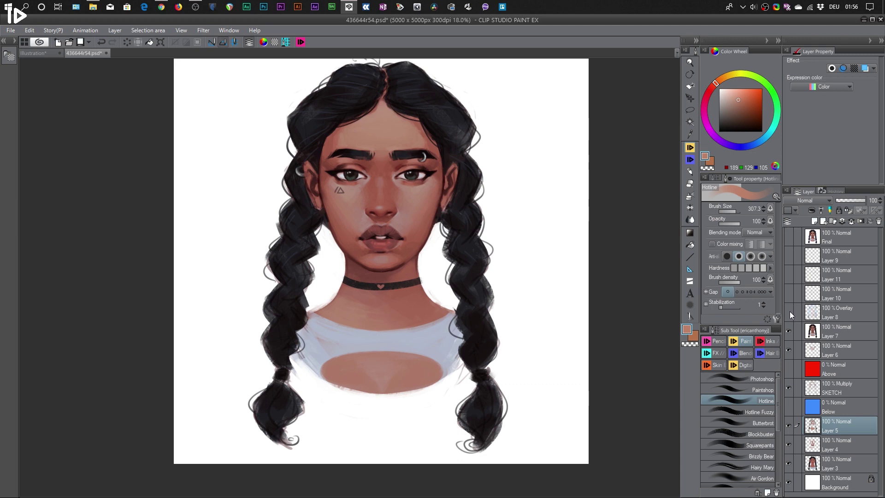
left_click(788, 311)
- Show Layer 10 and Layer 11, toggling Layer 11 to compare its effect on the portrait
left_click(789, 293)
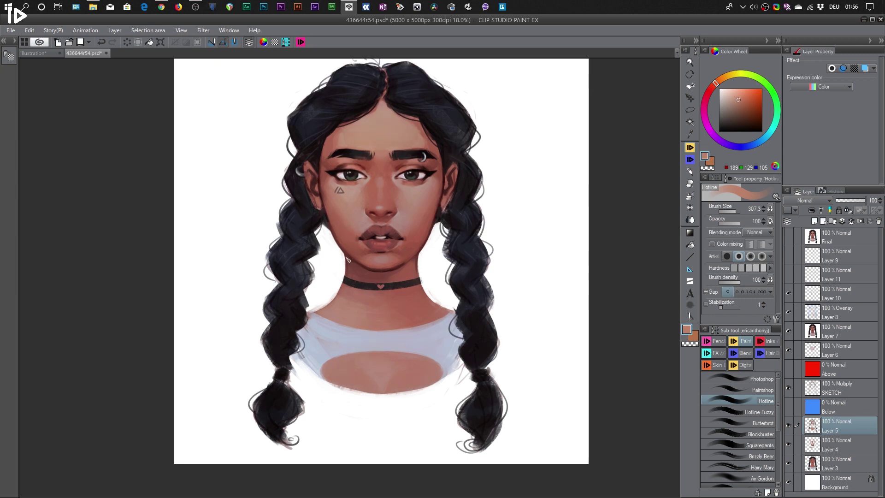
left_click(787, 275)
left_click(788, 274)
left_click(788, 275)
left_click(787, 274)
- Show Layer 9, toggling it to compare its effect on the portrait
left_click(789, 256)
left_click(789, 256)
left_click(788, 257)
left_click(788, 256)
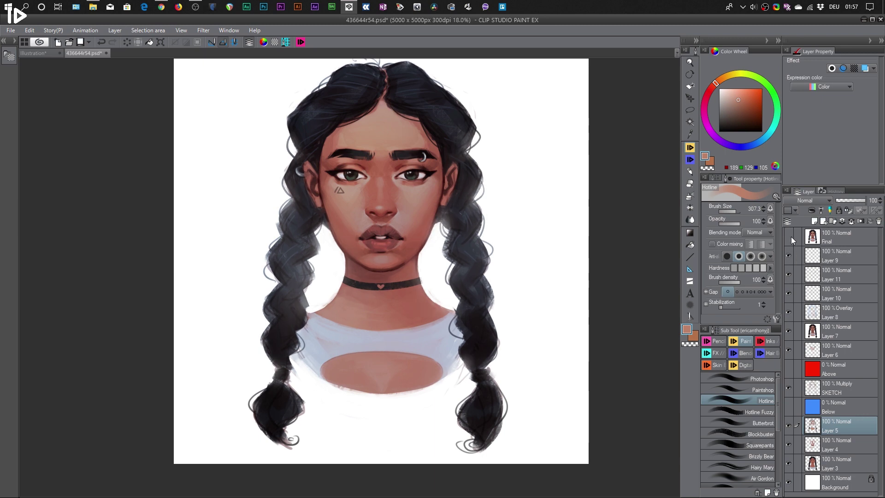
- Show the Final layer, toggling it repeatedly to compare the finished portrait with the layers beneath
left_click(790, 236)
left_click(790, 236)
left_click(789, 236)
left_click(789, 236)
left_click(788, 236)
left_click(788, 236)
left_click(788, 237)
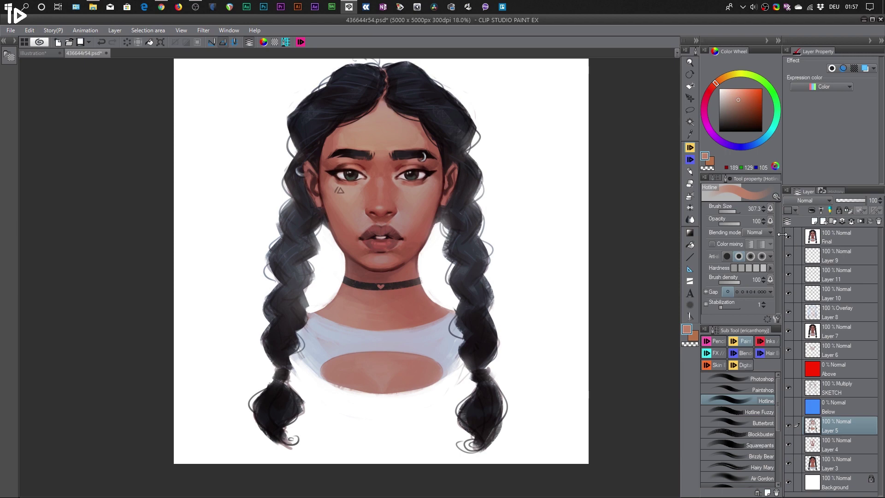